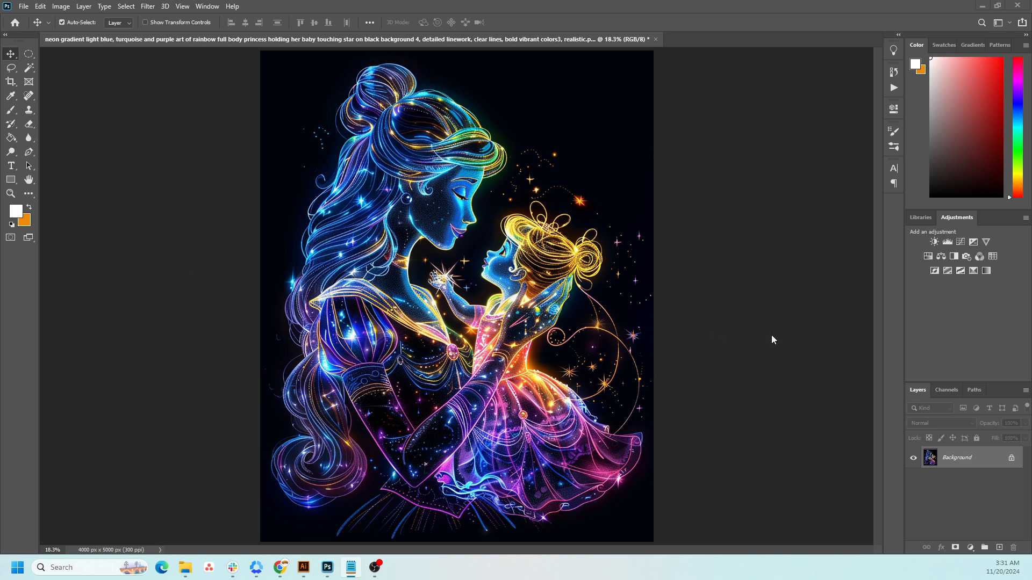
# Duplicate the Background layer within the same document as Background copy.
pyautogui.rightClick(970, 463)
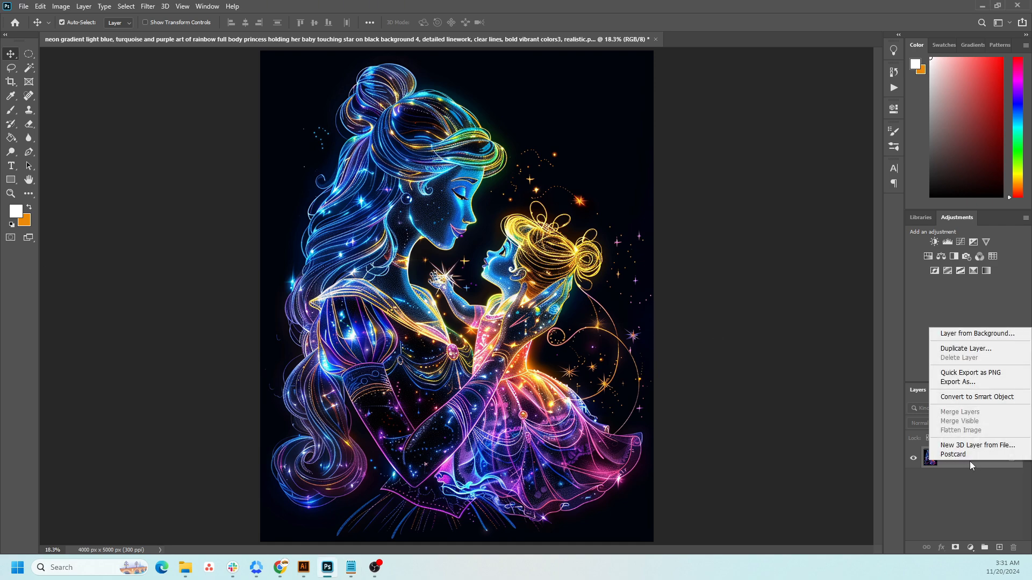
pyautogui.click(968, 350)
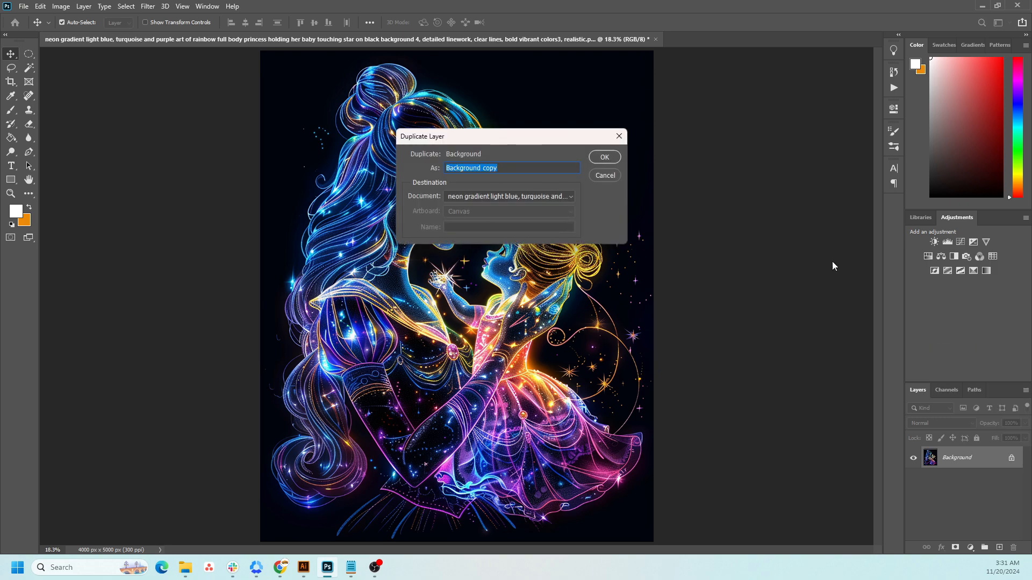
pyautogui.click(604, 157)
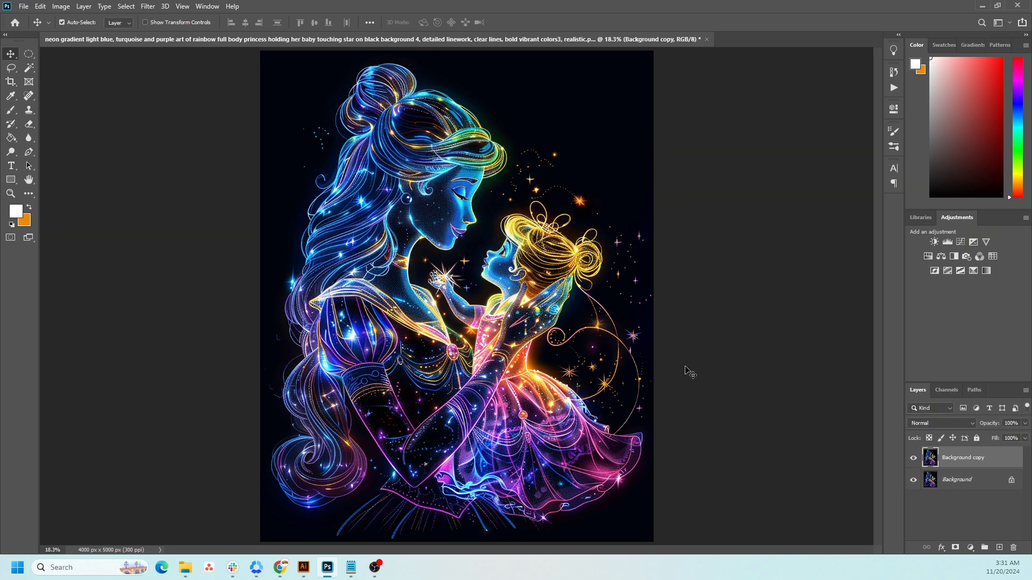
# Duplicate the Background copy layer into a new, unnamed document.
pyautogui.rightClick(957, 462)
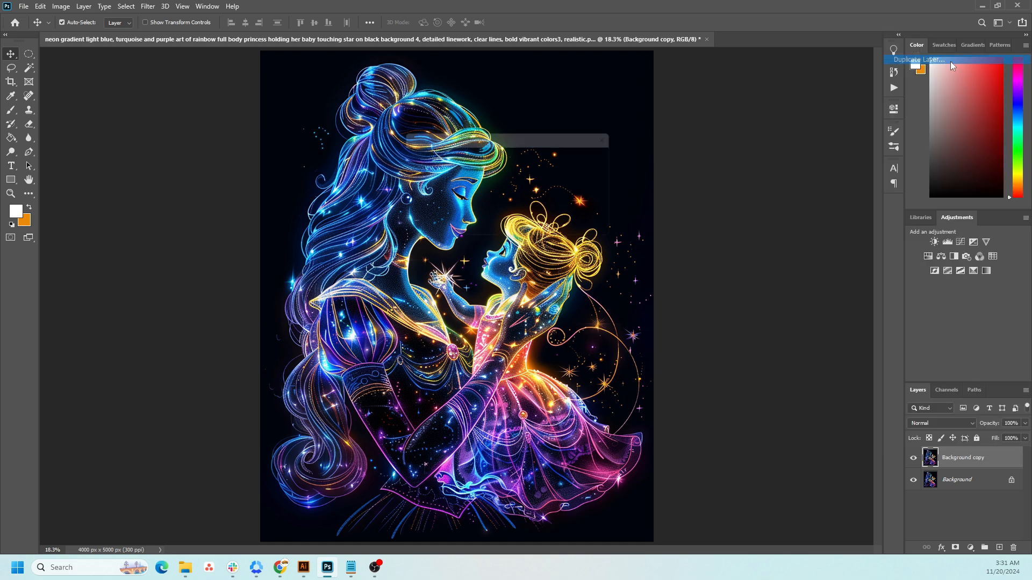
pyautogui.click(919, 60)
pyautogui.click(512, 197)
pyautogui.click(457, 219)
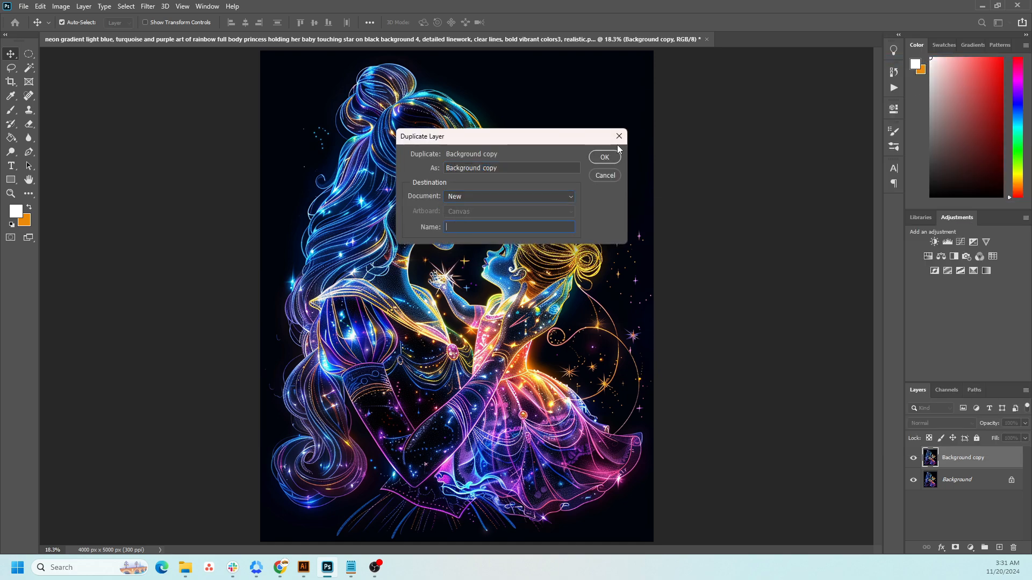
pyautogui.click(603, 156)
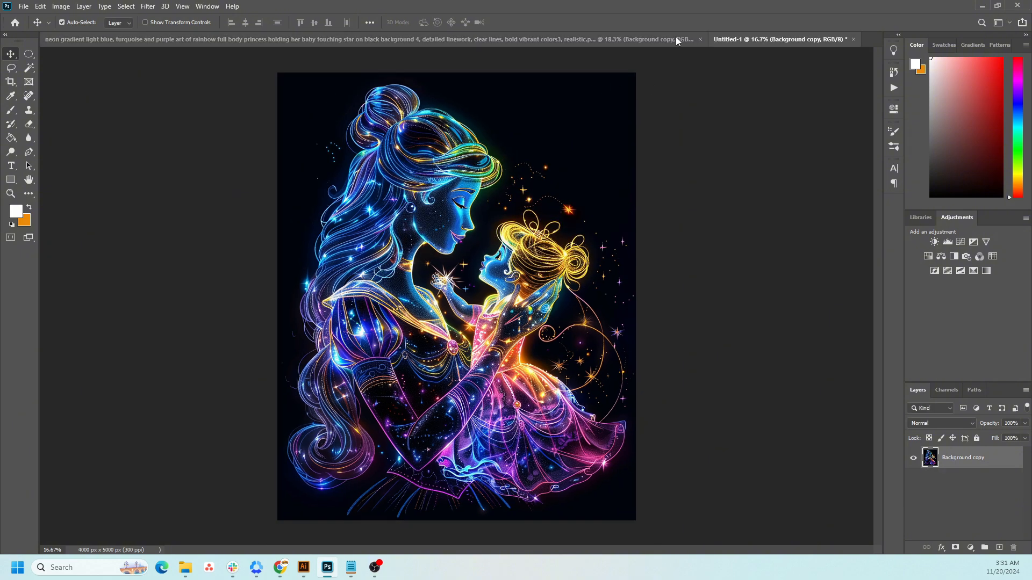
# Convert the new document to Grayscale mode, discarding its color information.
pyautogui.click(61, 7)
pyautogui.moveTo(73, 18)
pyautogui.click(203, 29)
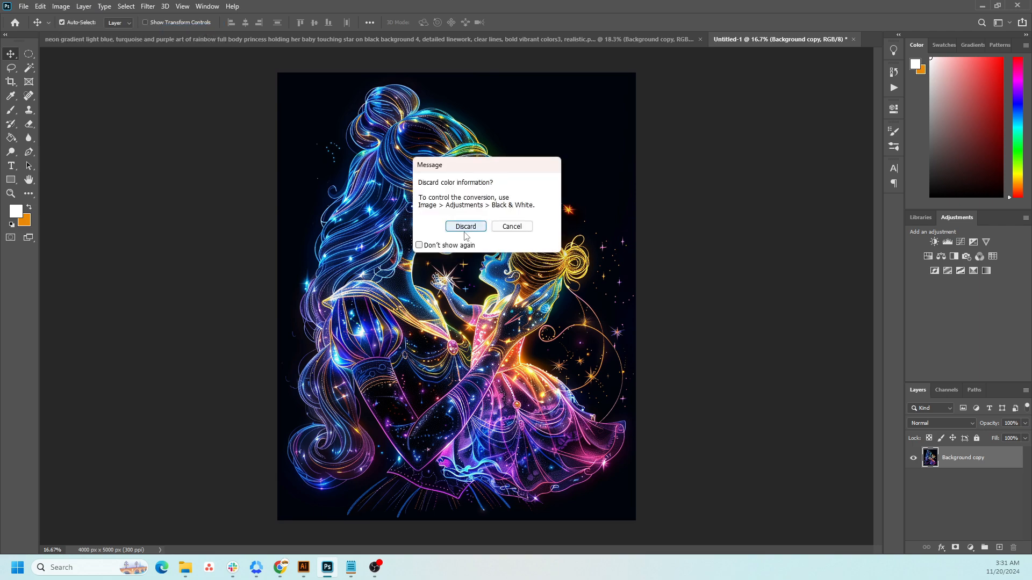
pyautogui.click(465, 228)
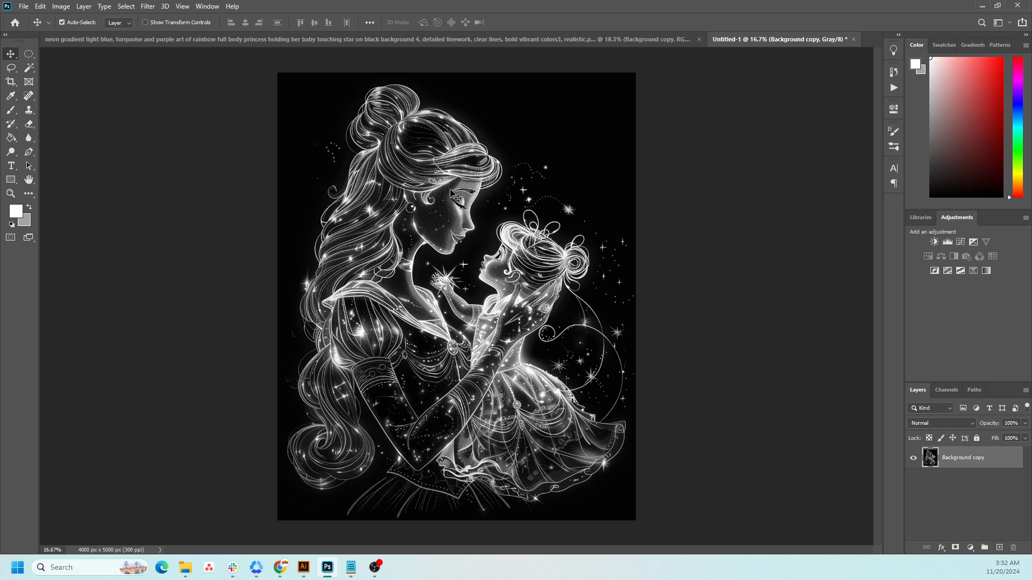
# Apply Levels to the grayscale image with input values of 19 for shadows, 1.80 for midtones and 158 for highlights.
pyautogui.click(61, 5)
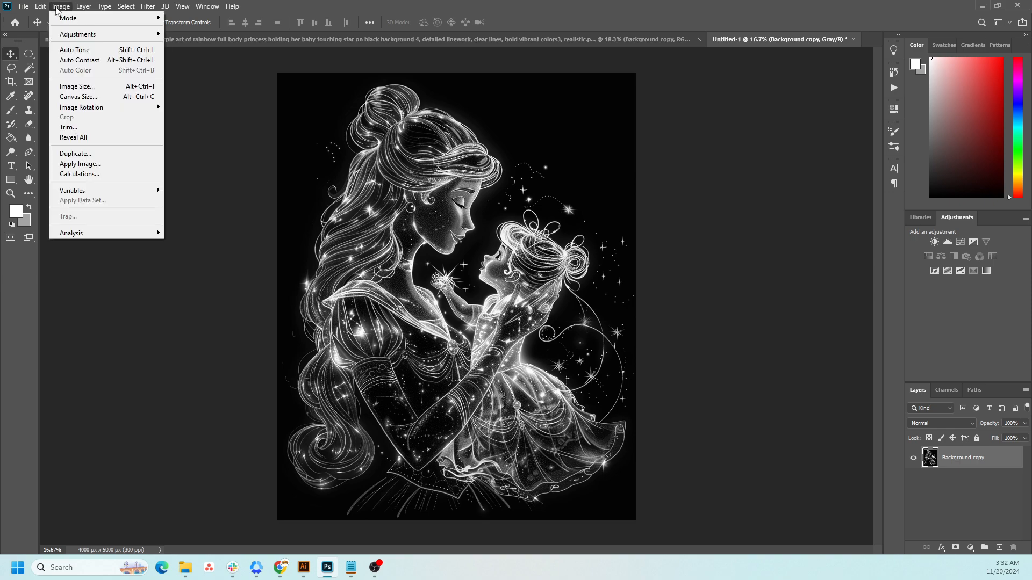
pyautogui.moveTo(108, 34)
pyautogui.click(183, 44)
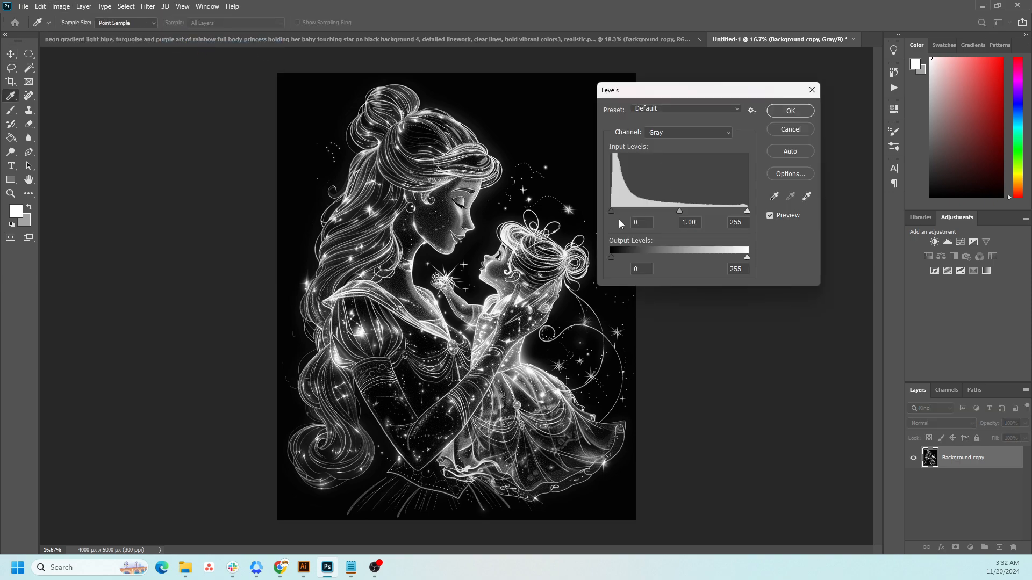
pyautogui.moveTo(611, 210); pyautogui.dragTo(617, 211)
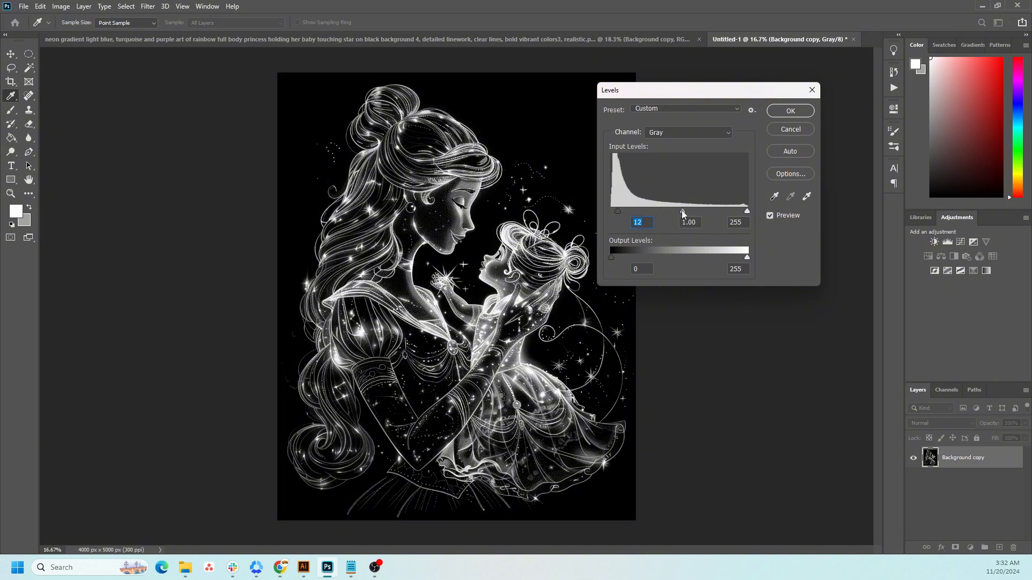
pyautogui.moveTo(683, 213); pyautogui.dragTo(645, 210)
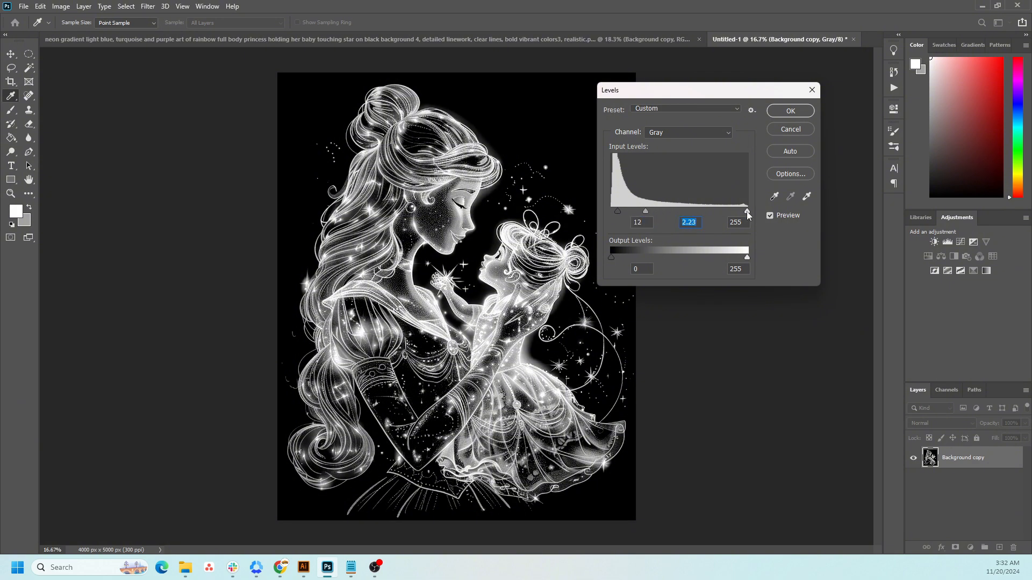
pyautogui.moveTo(747, 211); pyautogui.dragTo(622, 211)
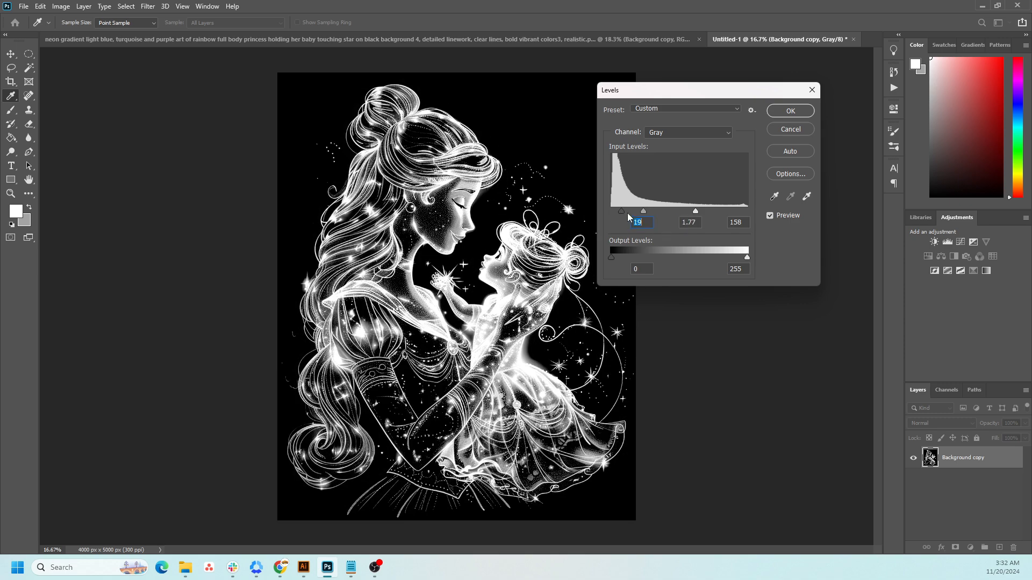
pyautogui.moveTo(692, 99); pyautogui.dragTo(683, 122)
pyautogui.moveTo(634, 233)
pyautogui.mouseDown()
pyautogui.moveTo(644, 233)
pyautogui.moveTo(634, 233)
pyautogui.mouseUp()
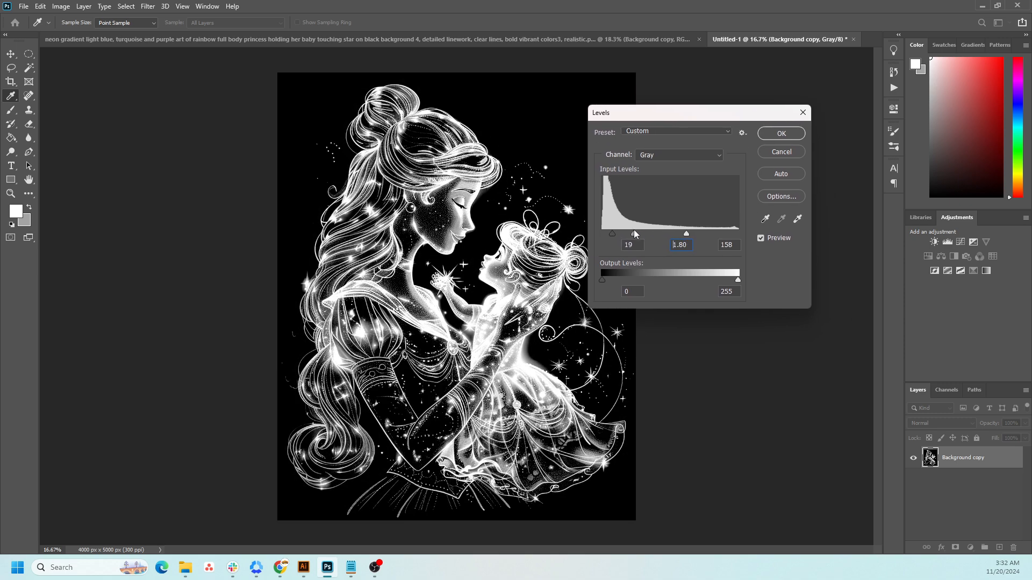
pyautogui.click(772, 134)
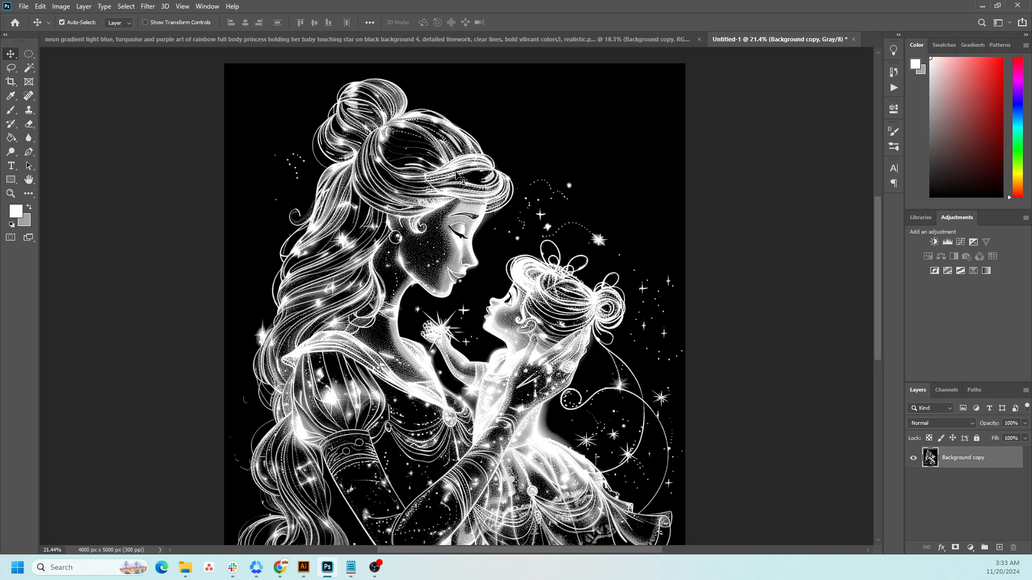
# Flatten and convert the image to a 300 pixels/inch Bitmap using a round Halftone Screen at 45 lines/inch and 22 degrees.
pyautogui.click(61, 7)
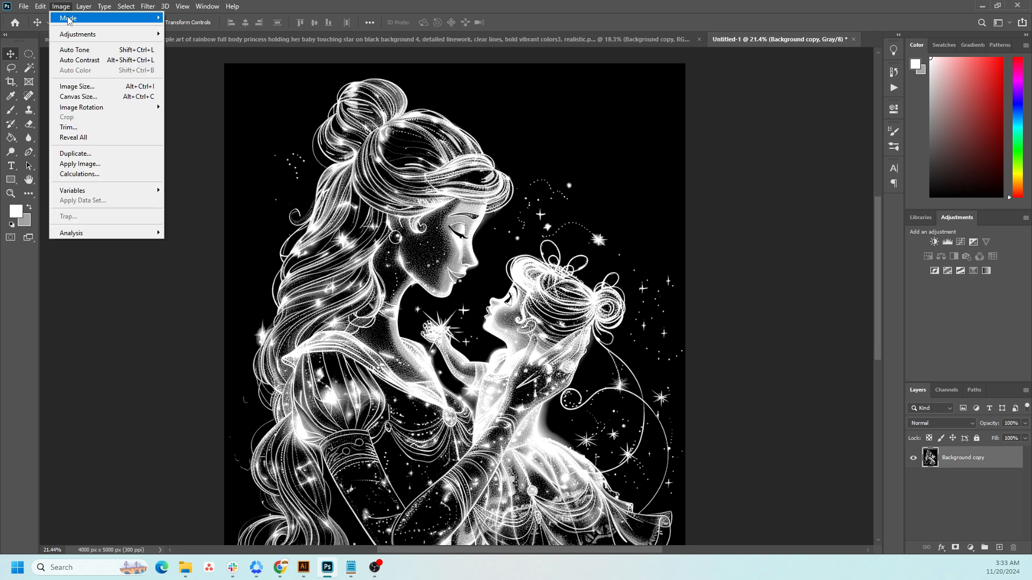
pyautogui.moveTo(68, 20)
pyautogui.click(184, 19)
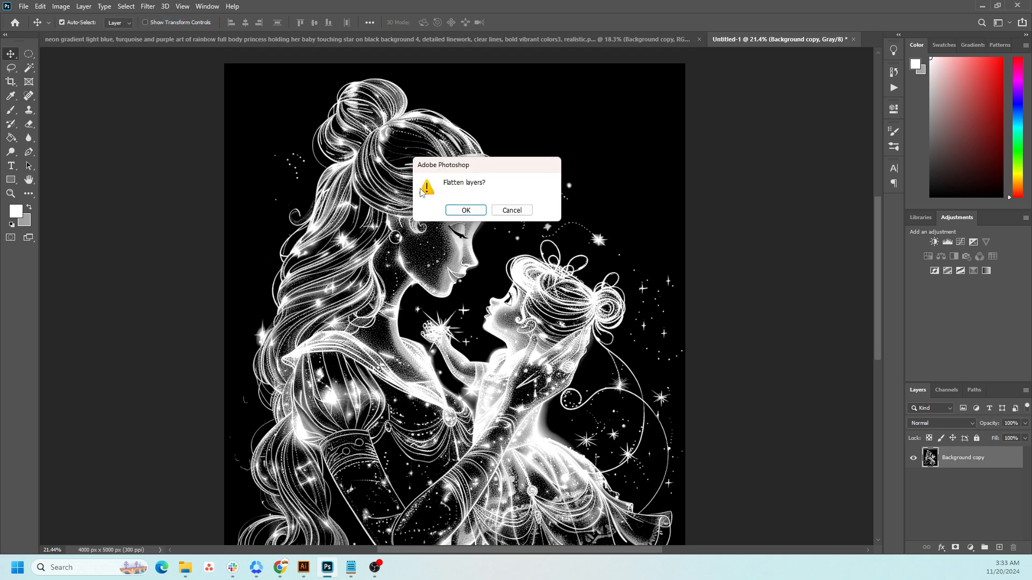
pyautogui.click(466, 210)
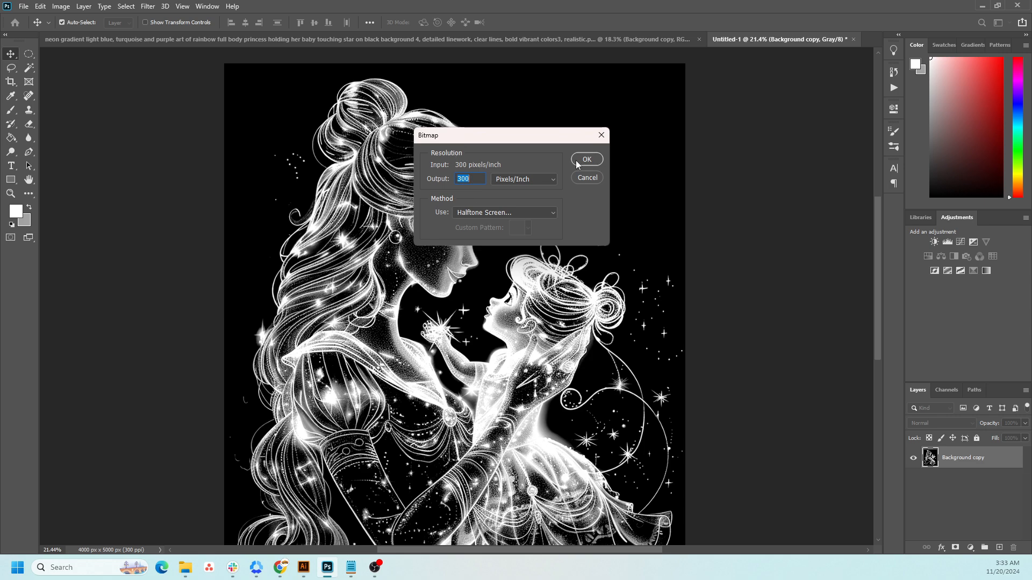
pyautogui.click(495, 218)
pyautogui.click(495, 217)
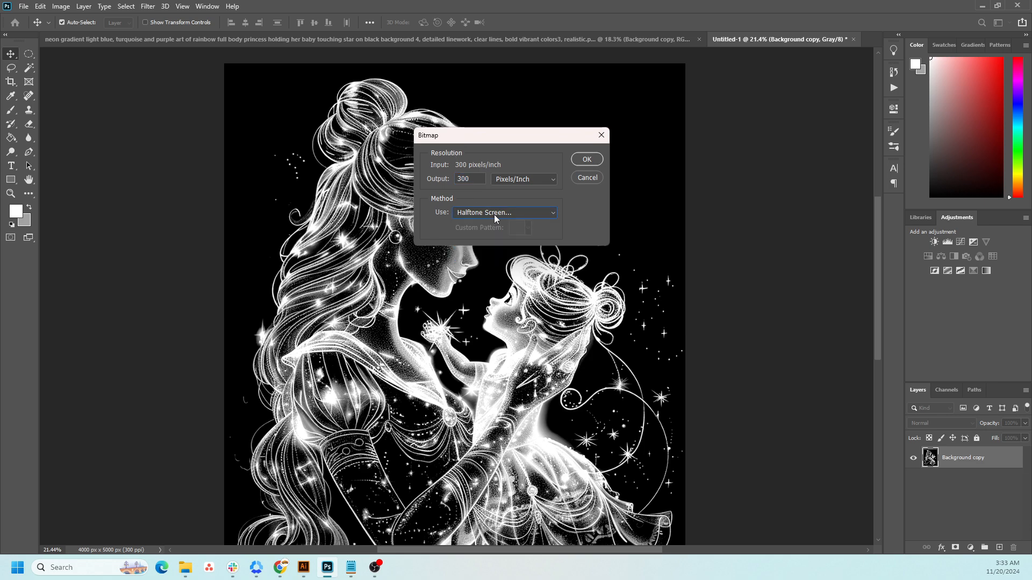
pyautogui.click(584, 159)
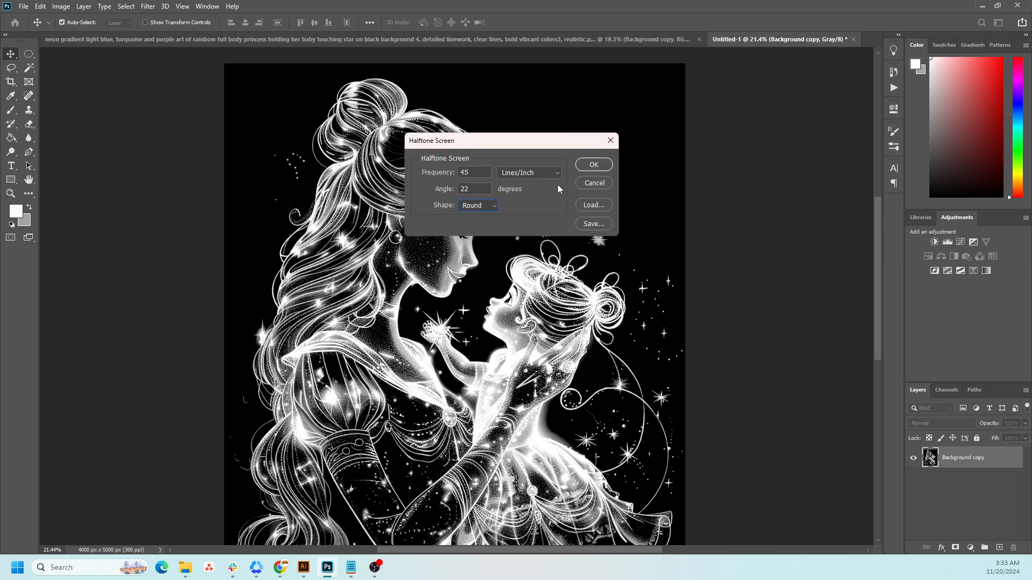
pyautogui.click(593, 165)
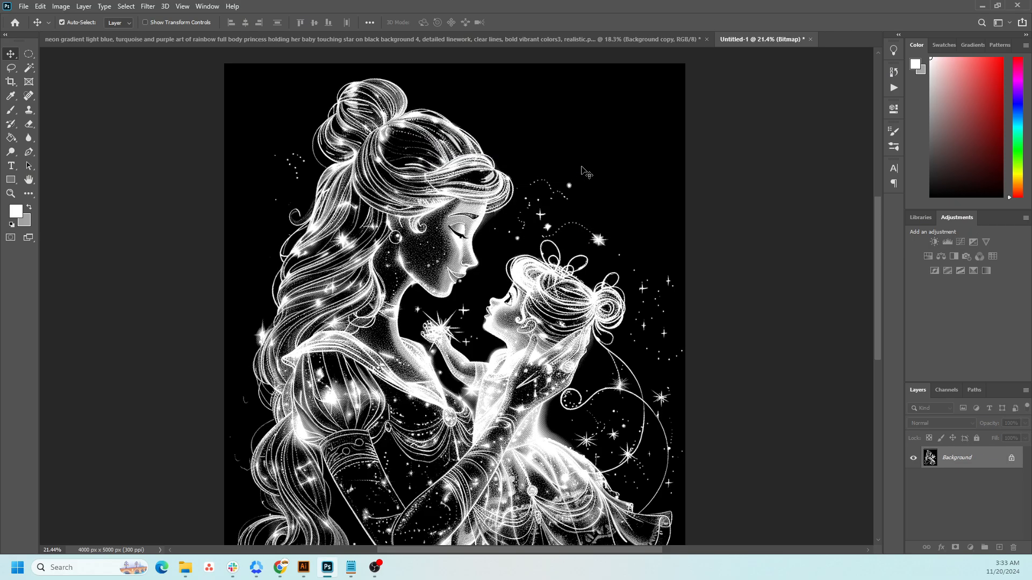
# Copy the entire halftone bitmap and switch back to the original color artwork document.
pyautogui.scroll(10, 429, 266)
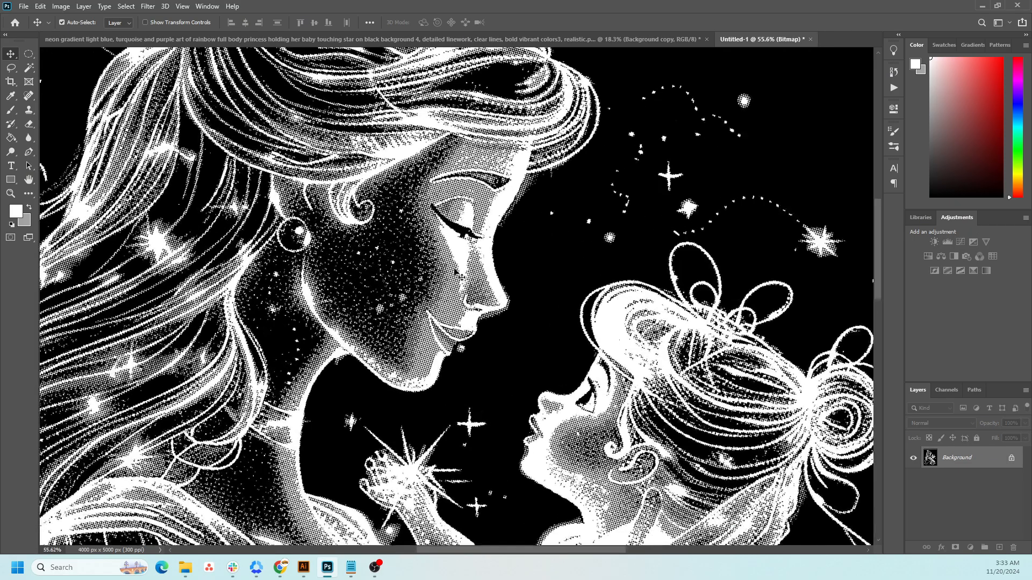
pyautogui.scroll(-10, 471, 266)
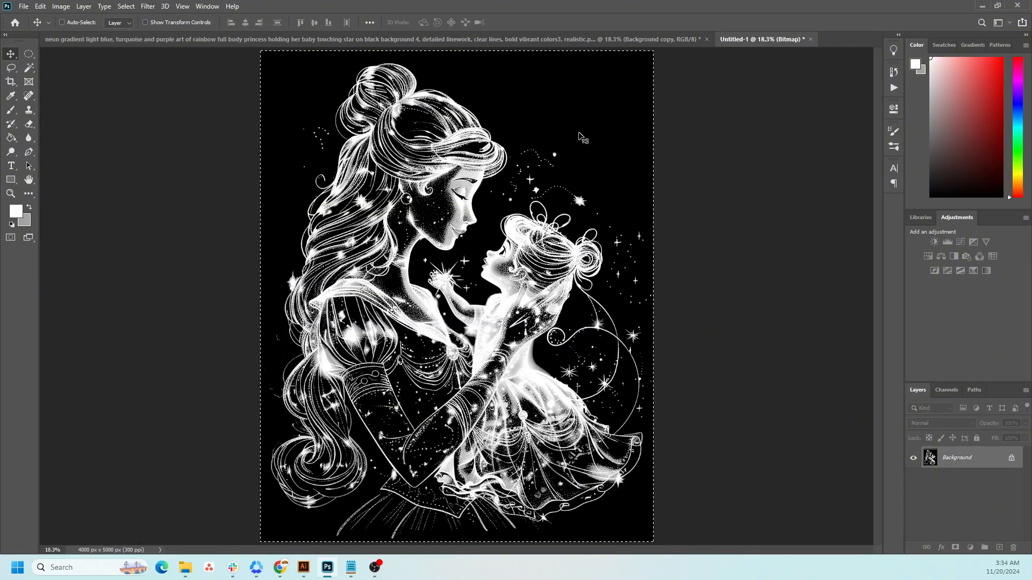
pyautogui.press('ctrl')
pyautogui.click(368, 39)
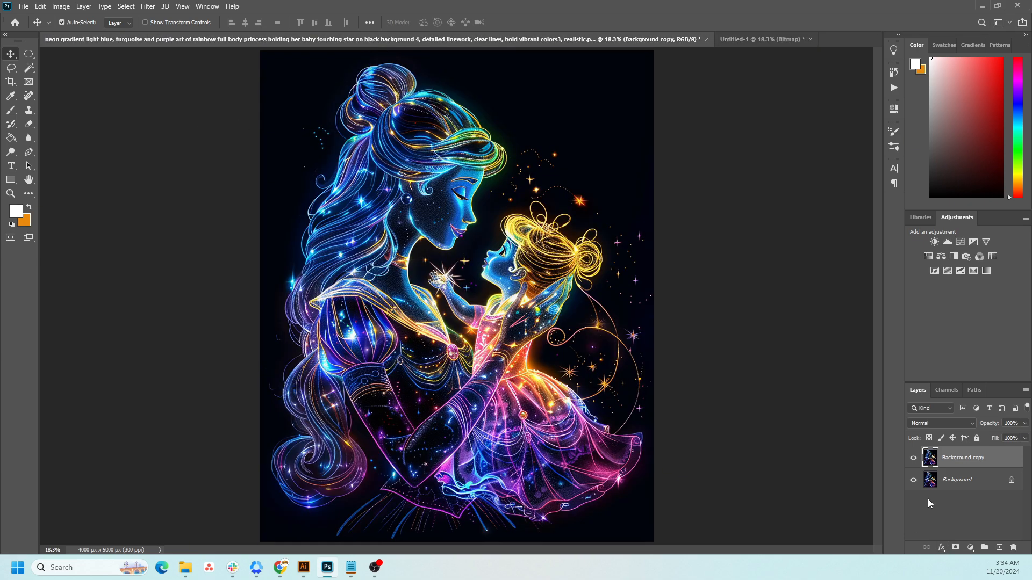
# Add a layer mask to Background copy, paste the halftone bitmap into it, deselect, and keep the Background layer hidden.
pyautogui.click(955, 548)
pyautogui.keyDown('alt'); pyautogui.click(952, 460); pyautogui.keyUp('alt')
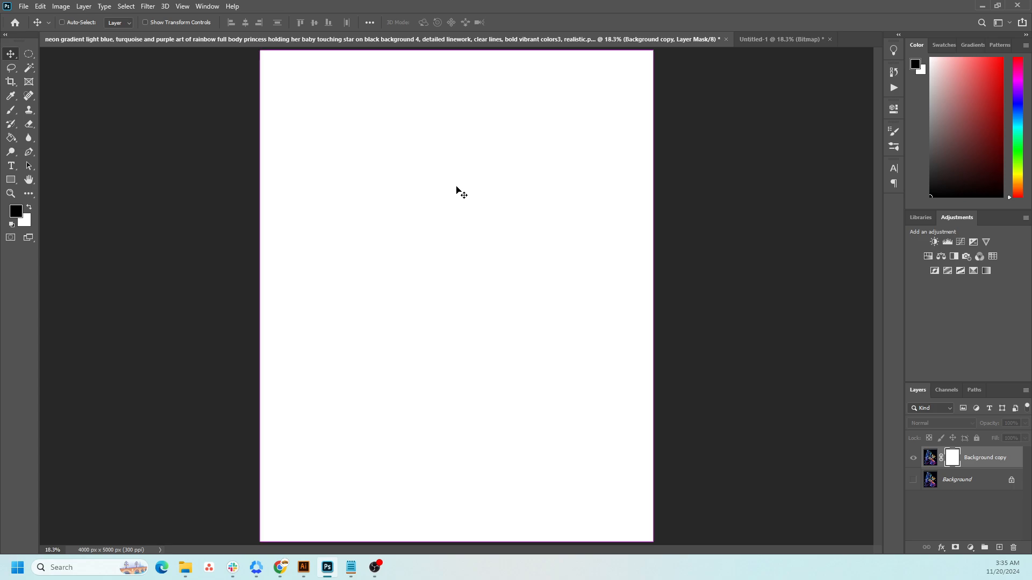
pyautogui.hotkey('ctrl', 'v')
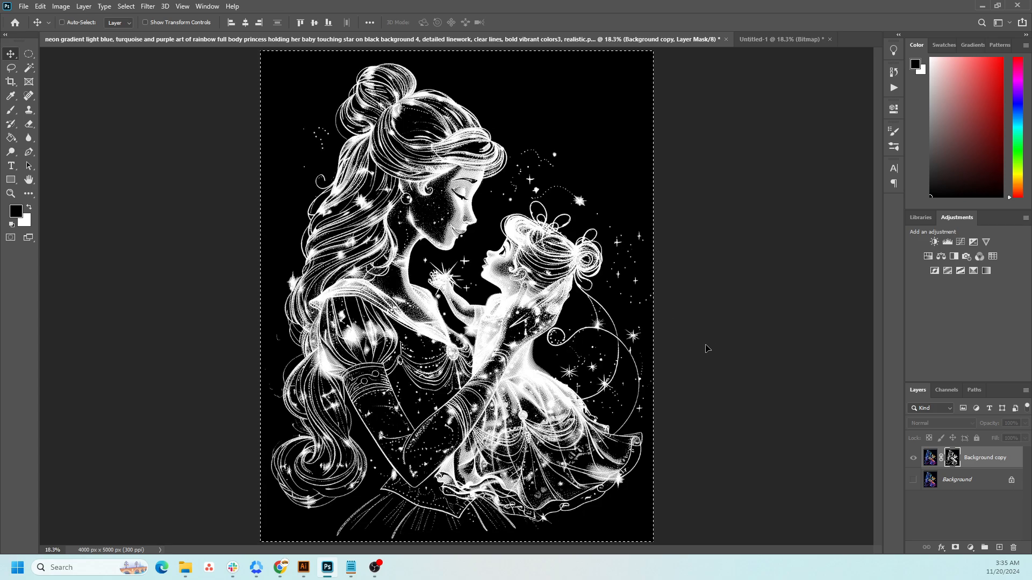
pyautogui.hotkey('ctrl', 'd')
pyautogui.click(930, 460)
# Examine the masked halftone dots and edges across the princess's face, hair and dress.
pyautogui.scroll(5, 463, 271)
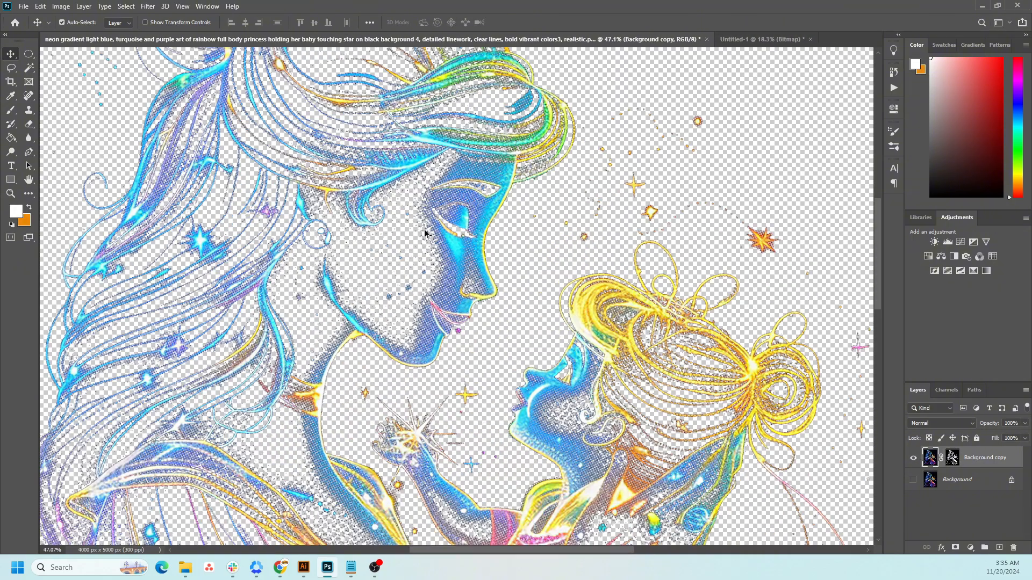
pyautogui.scroll(-5, 462, 270)
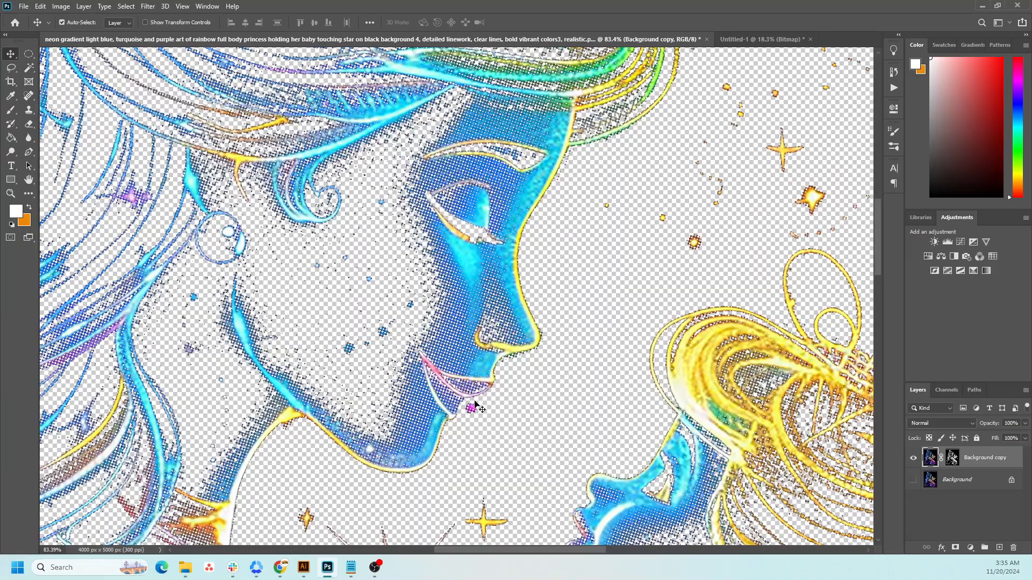
pyautogui.scroll(-5, 382, 295)
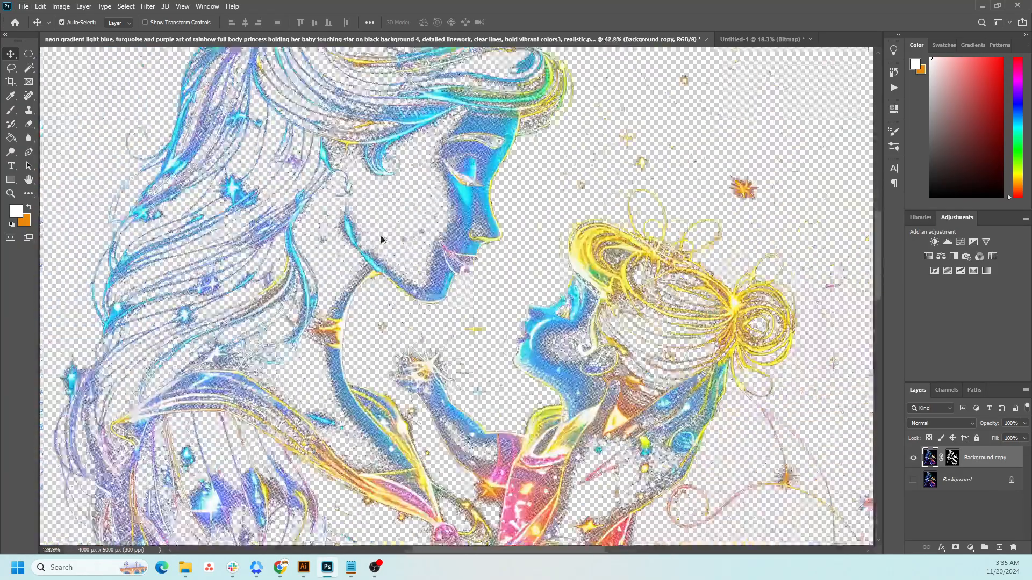
pyautogui.scroll(-4, 381, 241)
pyautogui.moveTo(365, 395); pyautogui.dragTo(291, 288)
pyautogui.scroll(-2, 338, 206)
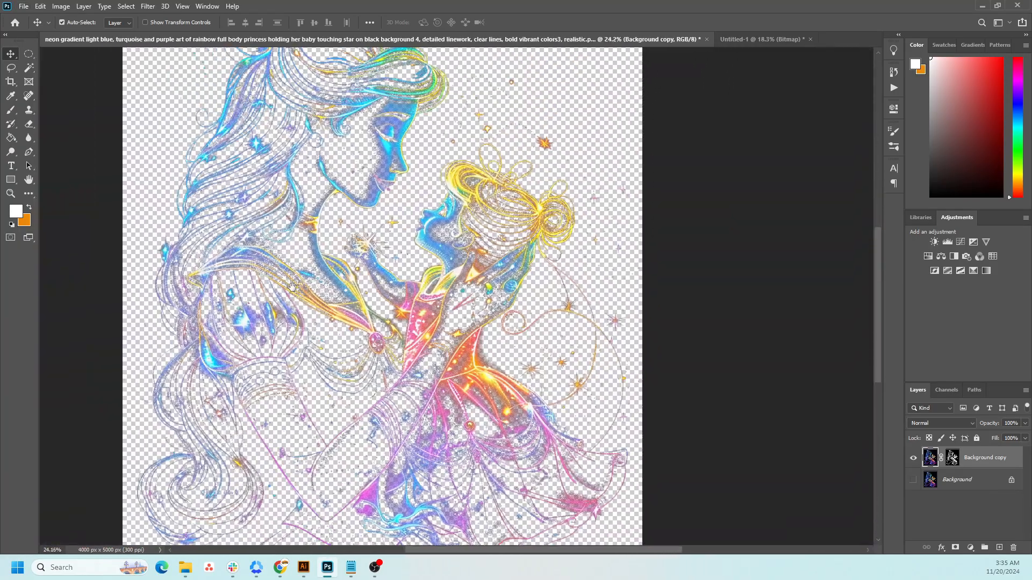
pyautogui.moveTo(258, 164); pyautogui.dragTo(255, 198)
# Apply the Minimum filter to the Background copy artwork with a 0.5 pixel radius, preserving Roundness, and check the dots up close.
pyautogui.click(148, 7)
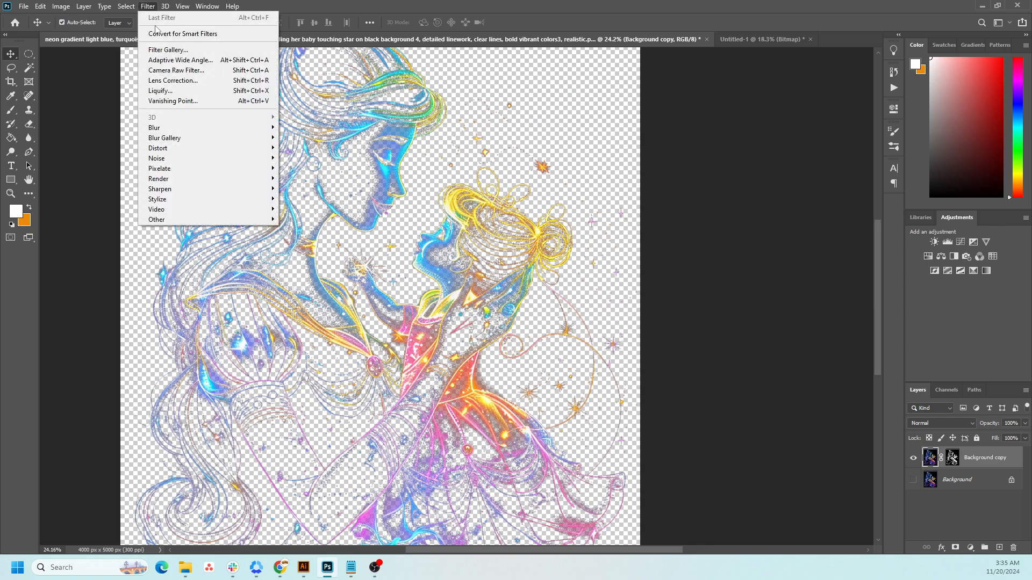
pyautogui.moveTo(226, 224)
pyautogui.click(302, 260)
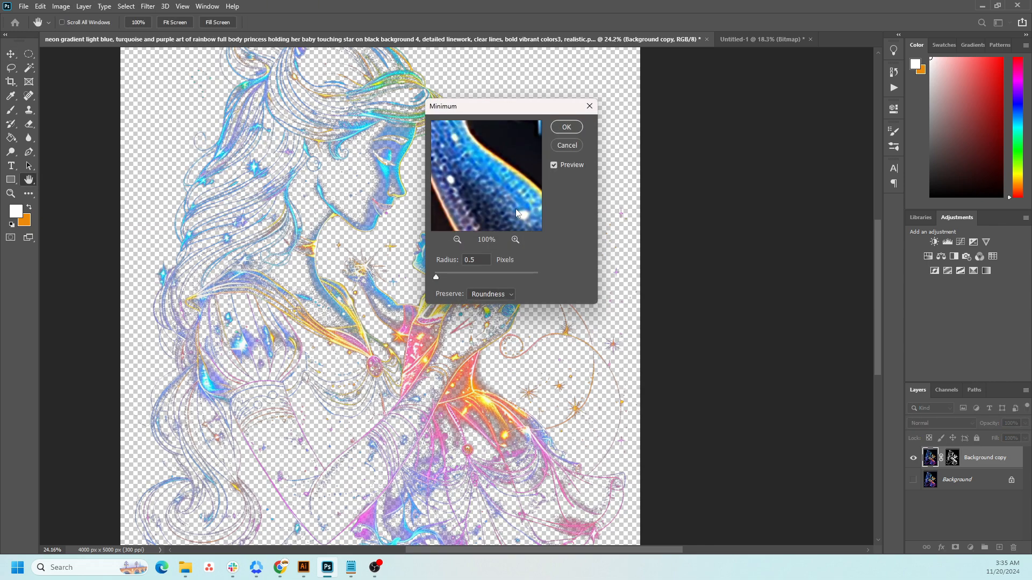
pyautogui.click(567, 126)
pyautogui.press('v')
pyautogui.scroll(5, 398, 183)
pyautogui.scroll(3, 398, 183)
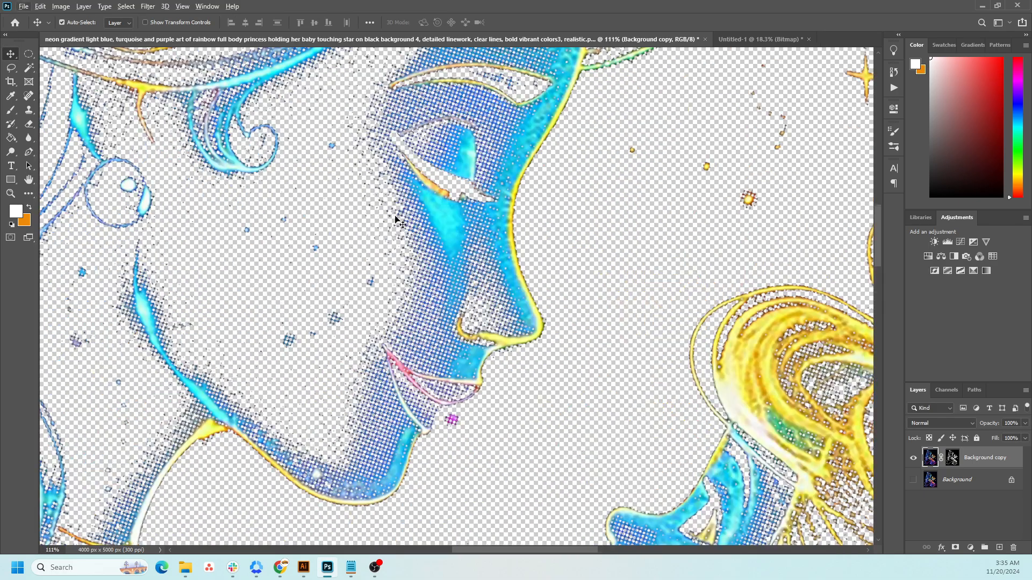
pyautogui.scroll(-8, 442, 318)
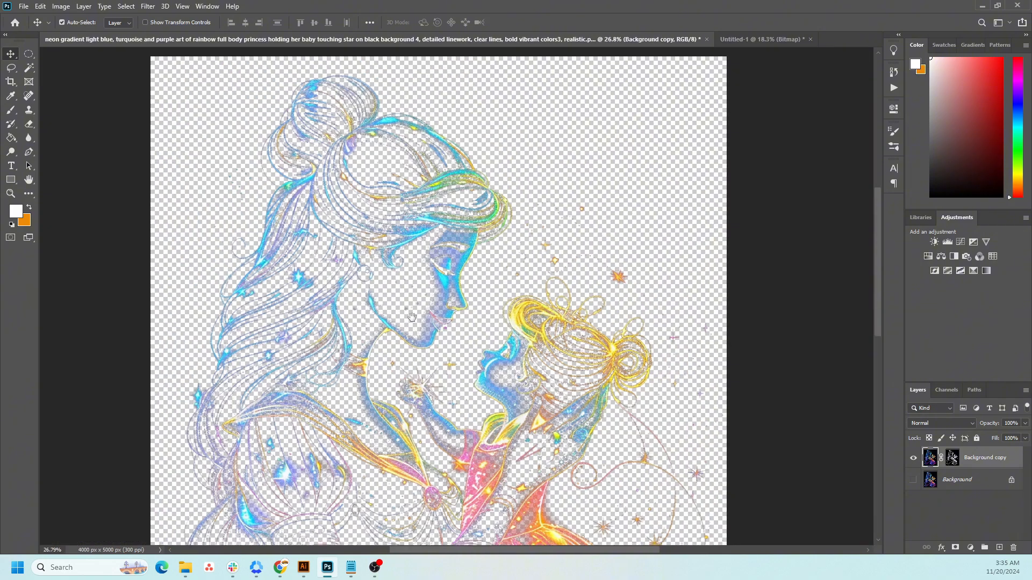
pyautogui.moveTo(412, 317); pyautogui.dragTo(397, 218)
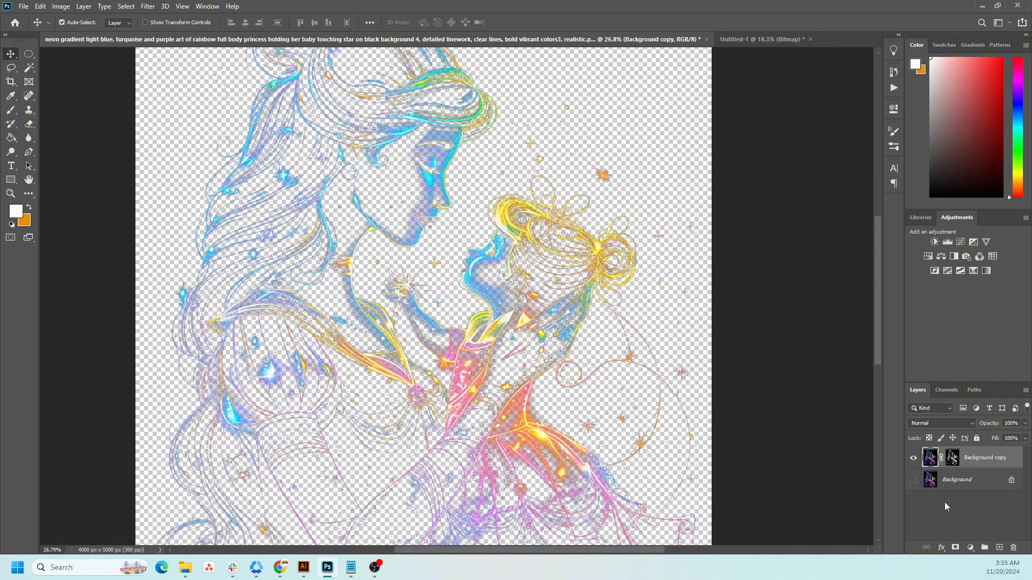
# Add a black Solid Color fill layer directly above the Background layer and check the halftone artwork against it.
pyautogui.click(983, 485)
pyautogui.scroll(-1, 618, 334)
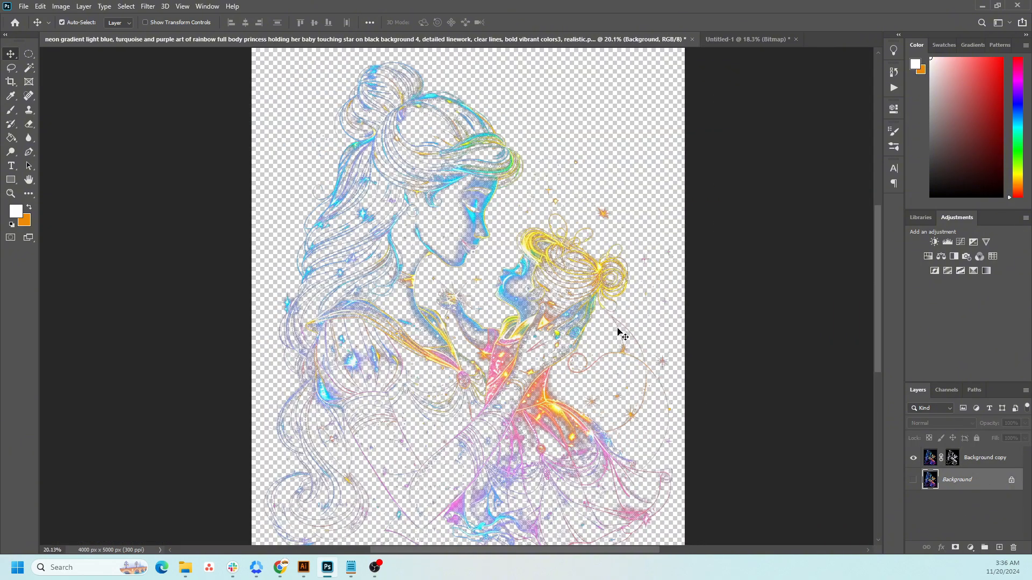
pyautogui.click(971, 547)
pyautogui.click(962, 359)
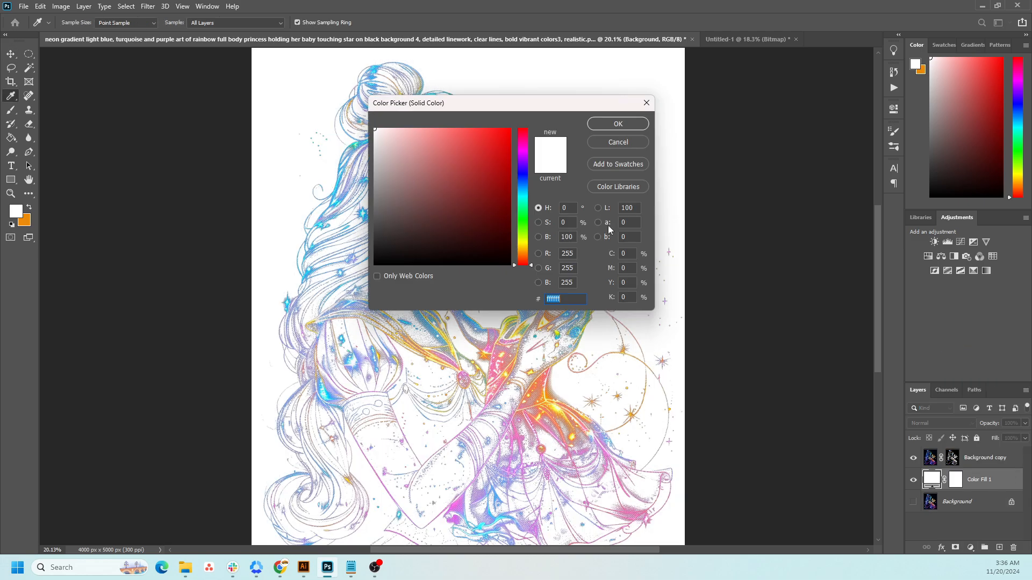
pyautogui.moveTo(510, 190); pyautogui.dragTo(372, 267)
pyautogui.click(618, 124)
pyautogui.press('v')
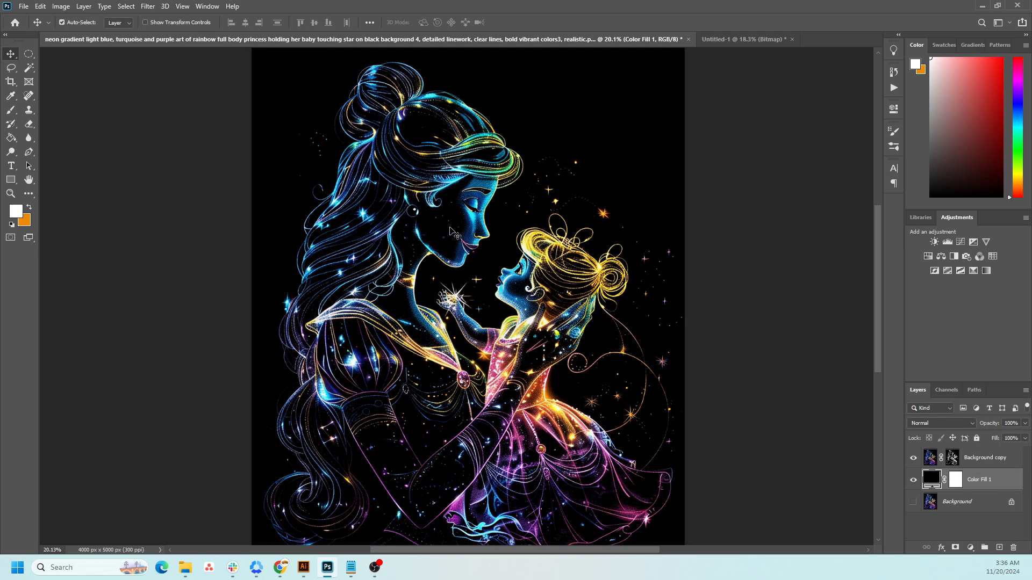
pyautogui.moveTo(417, 218); pyautogui.dragTo(397, 232)
pyautogui.scroll(3, 397, 232)
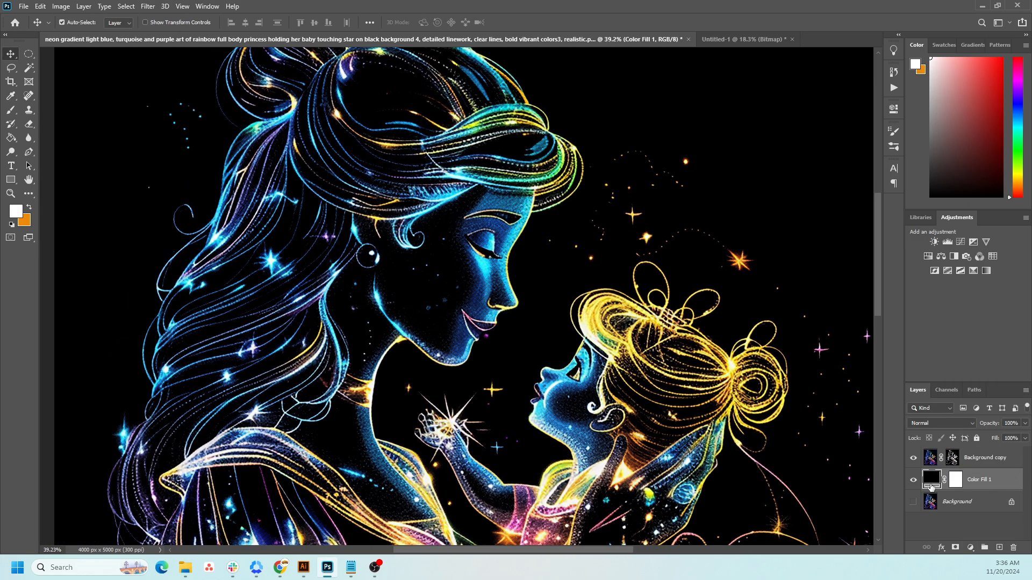
# Change the Solid Color fill to white and examine the halftone artwork from the princess's face down to the dress hem.
pyautogui.doubleClick(931, 485)
pyautogui.moveTo(402, 166); pyautogui.dragTo(373, 116)
pyautogui.click(618, 124)
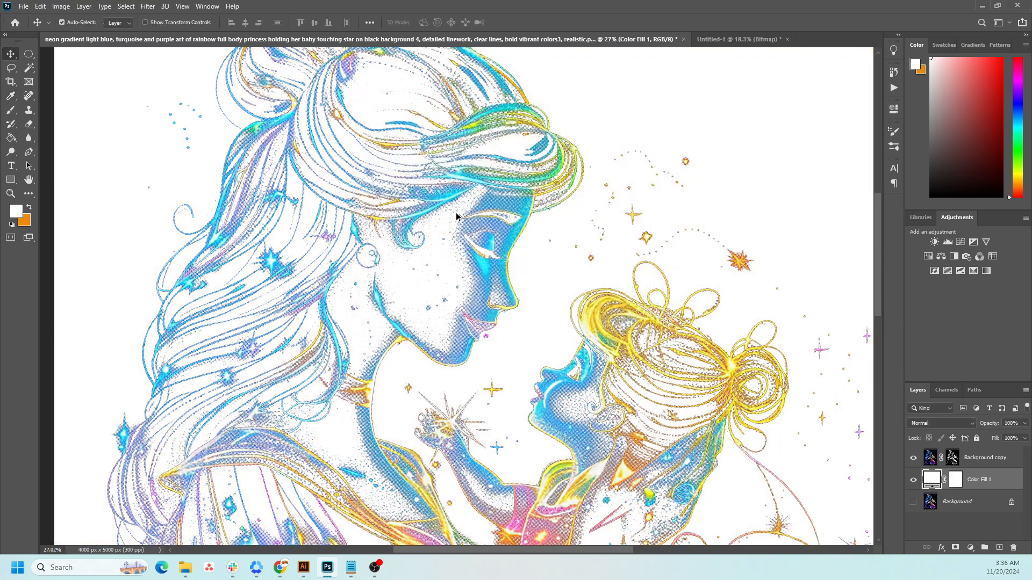
pyautogui.scroll(-4, 458, 217)
pyautogui.moveTo(463, 226); pyautogui.dragTo(431, 257)
pyautogui.scroll(-1, 421, 268)
pyautogui.moveTo(398, 323); pyautogui.dragTo(408, 142)
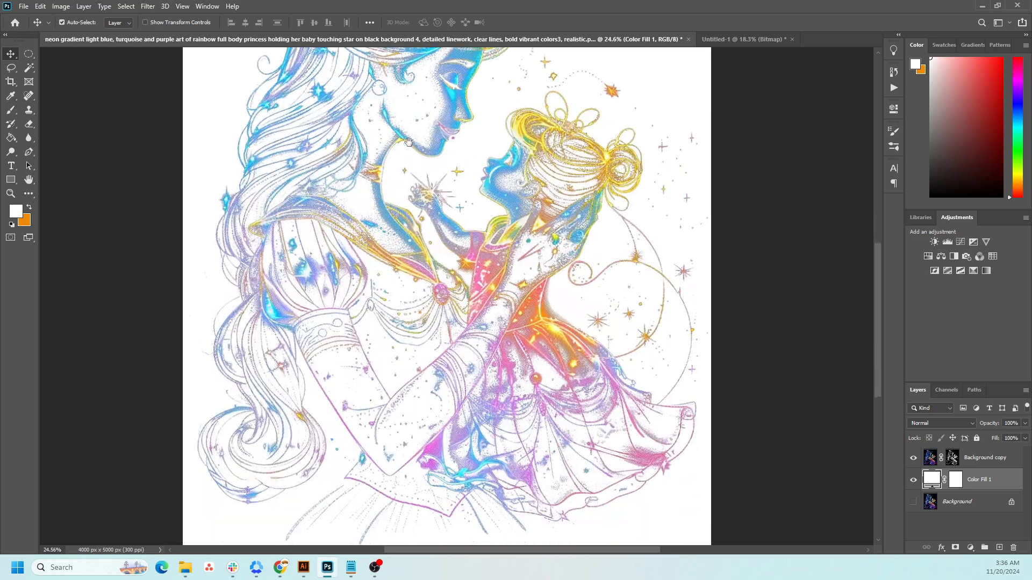
pyautogui.moveTo(407, 416); pyautogui.dragTo(411, 310)
pyautogui.scroll(2, 418, 316)
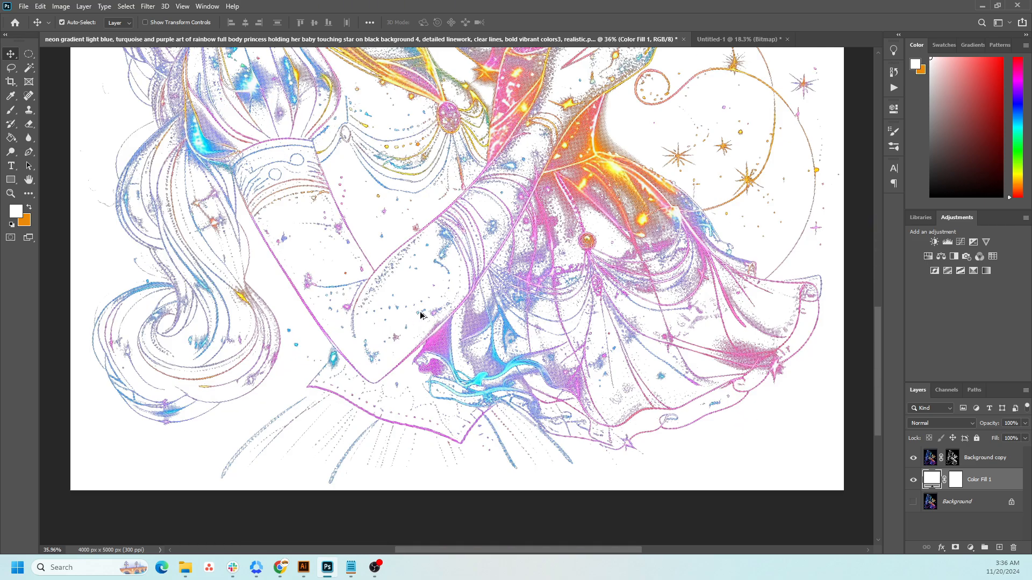
pyautogui.scroll(-2, 421, 315)
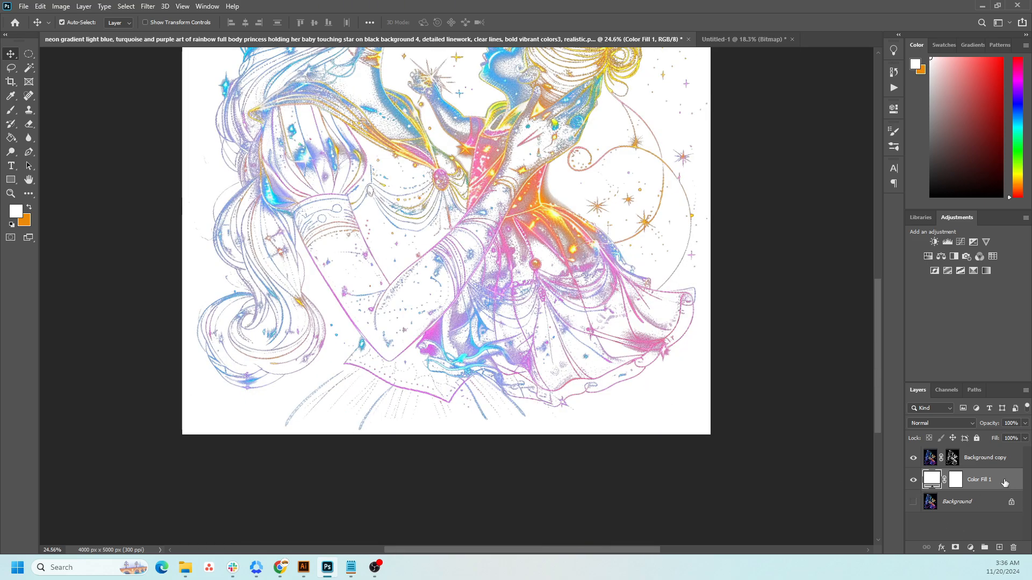
# Delete the Solid Color fill layer beneath the masked artwork.
pyautogui.click(1015, 548)
pyautogui.click(473, 212)
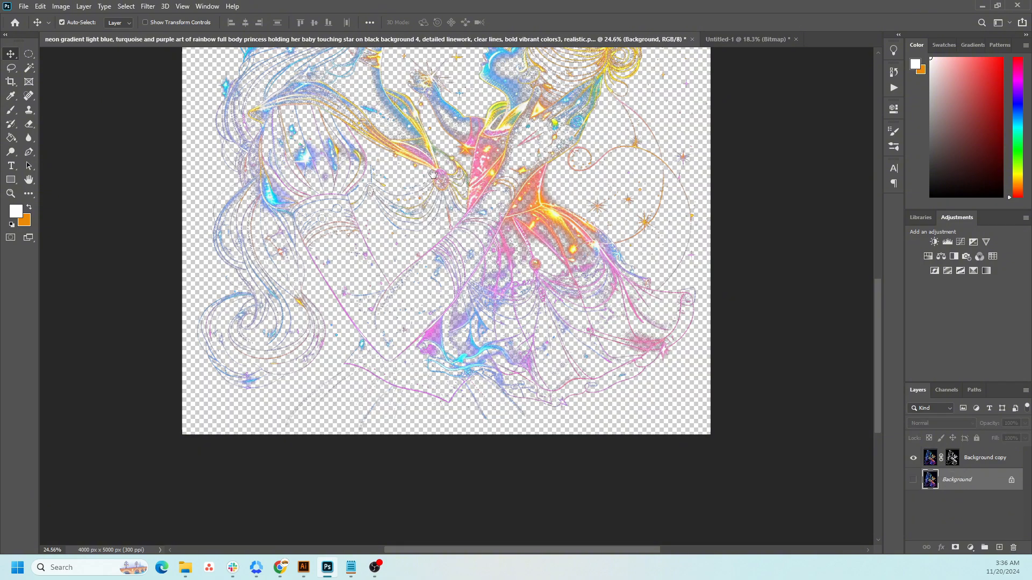
pyautogui.scroll(-2, 438, 388)
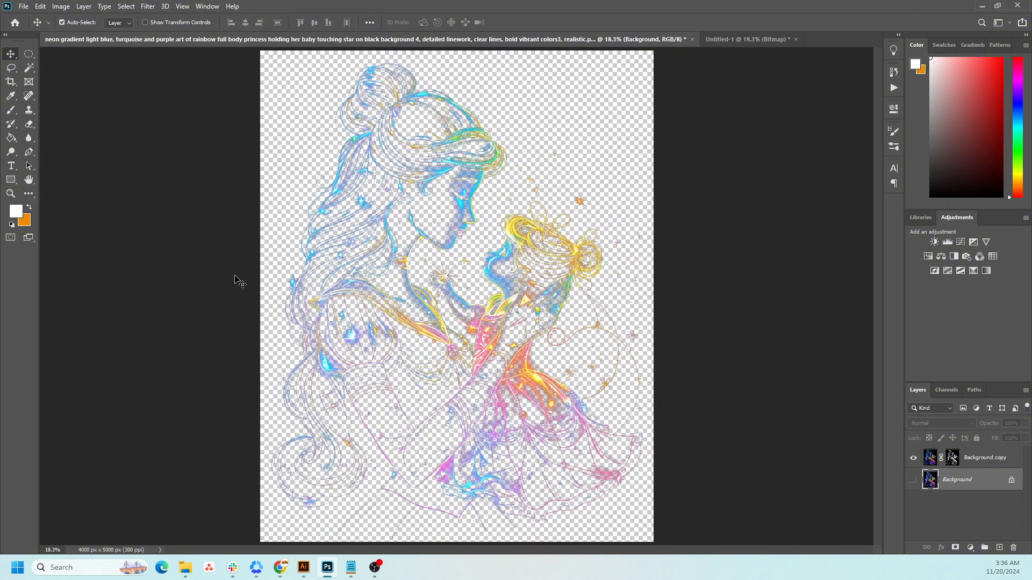
# Save the artwork to Downloads as a Photoshop PDF with layers, leaving out the As a Copy option and the ICC profile.
pyautogui.click(24, 6)
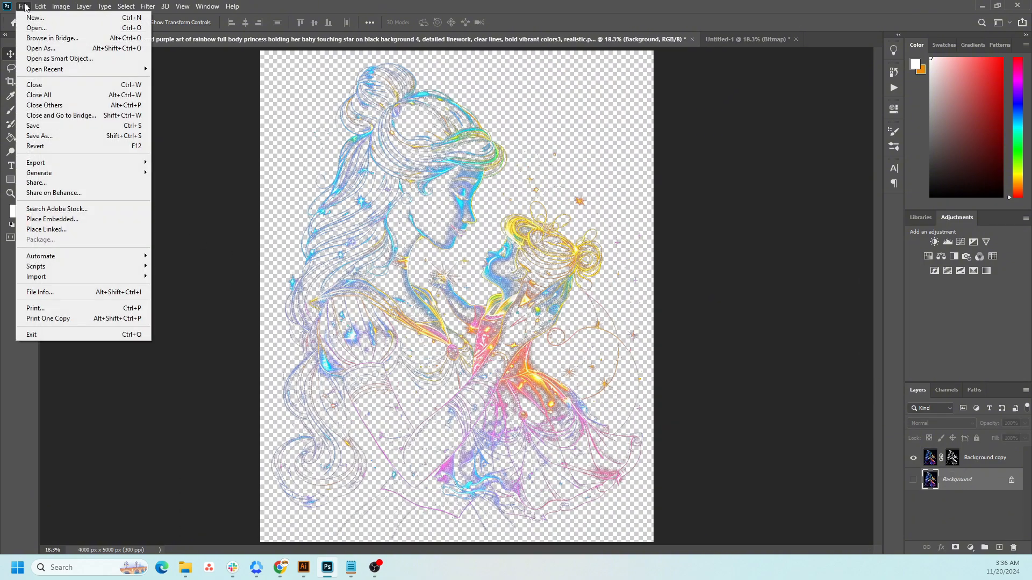
pyautogui.click(90, 136)
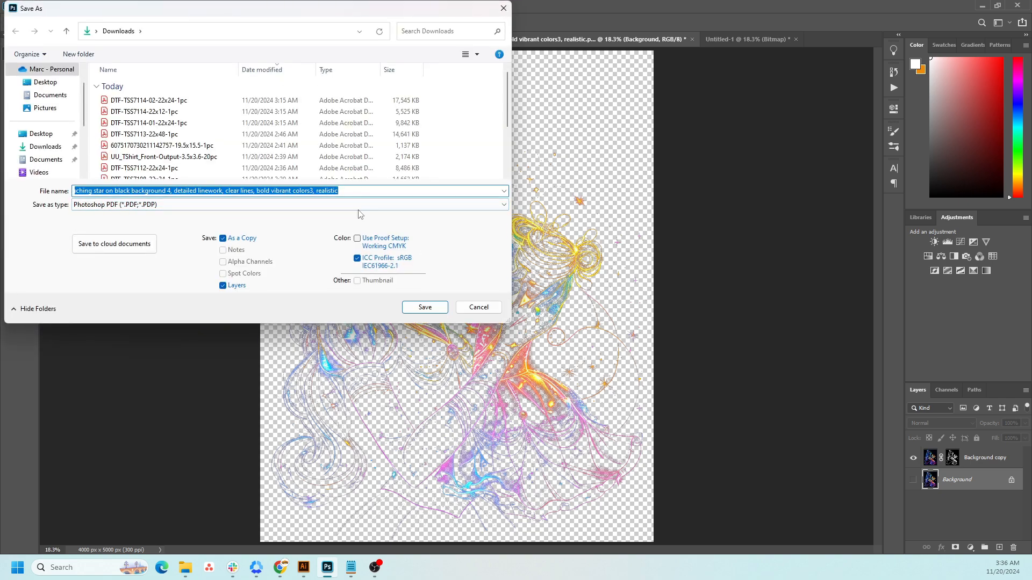
pyautogui.click(357, 259)
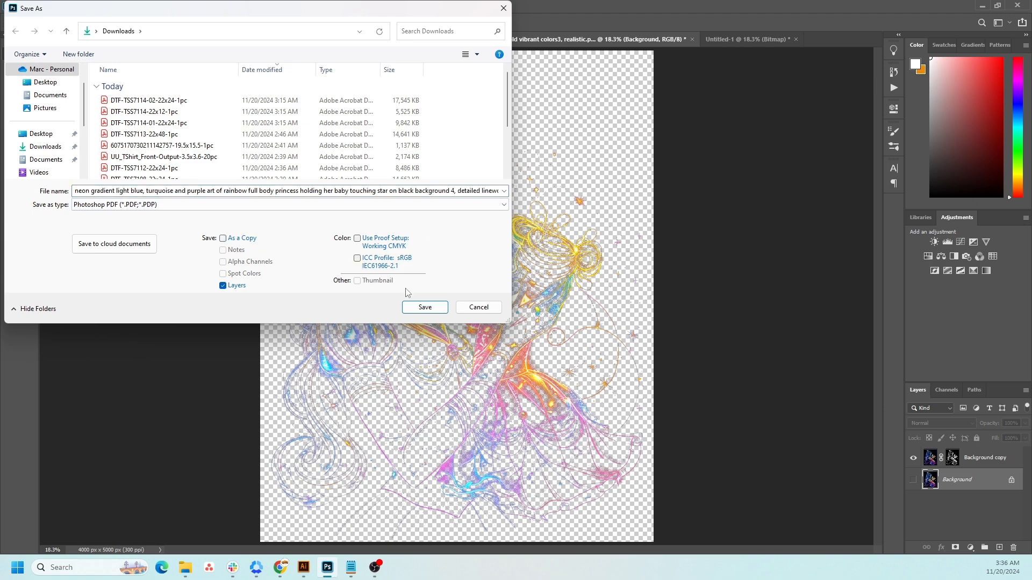
pyautogui.click(429, 311)
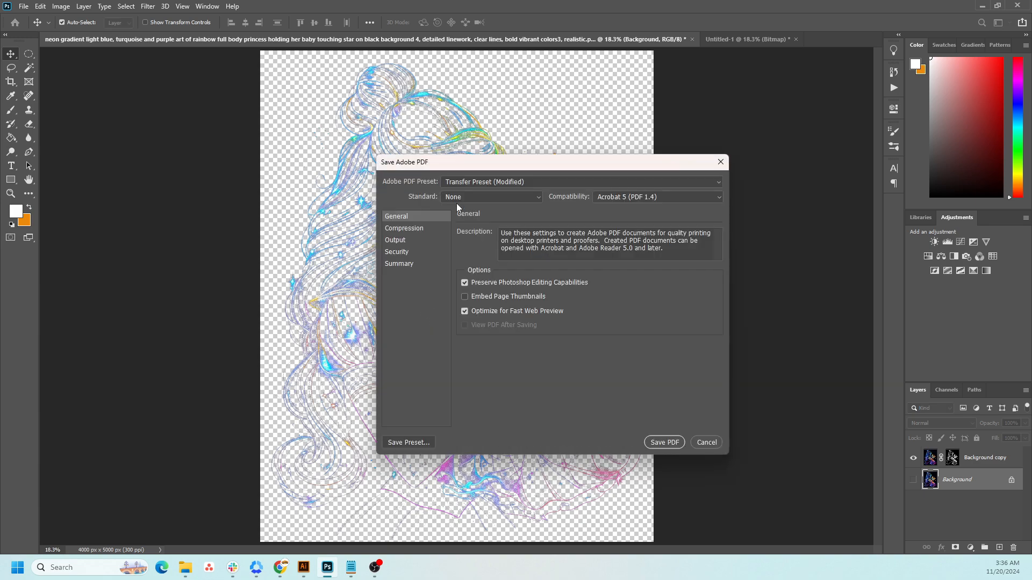
# Choose the High Quality Print preset, disable Preserve Photoshop Editing Capabilities, and save the PDF.
pyautogui.click(457, 182)
pyautogui.click(463, 251)
pyautogui.click(465, 183)
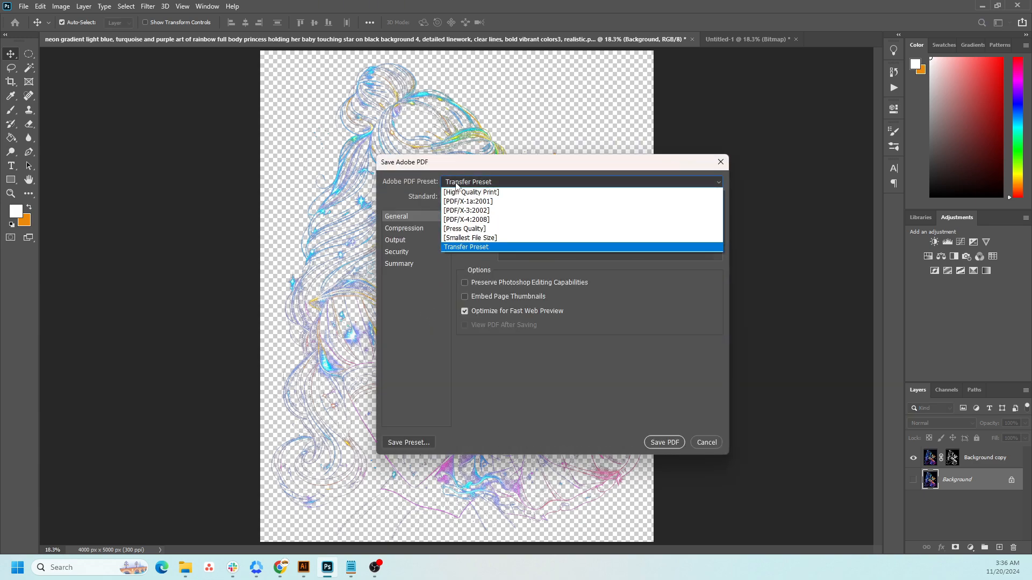
pyautogui.click(466, 192)
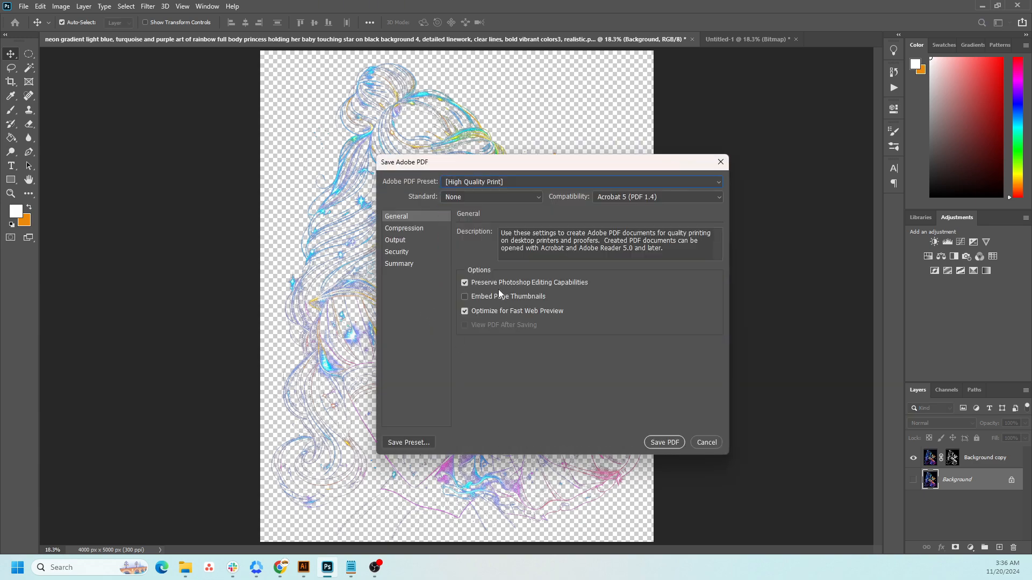
pyautogui.click(465, 283)
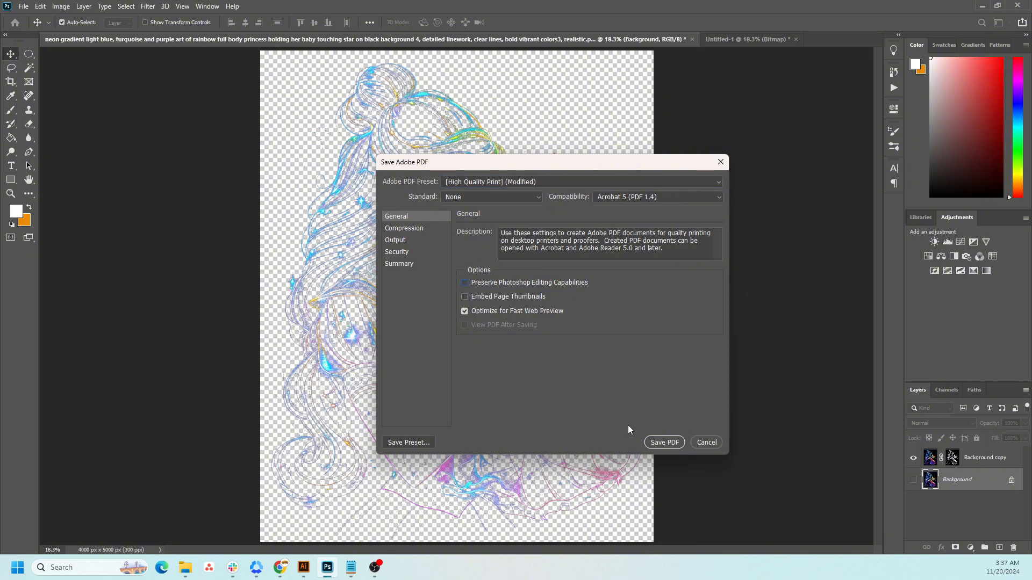
pyautogui.click(657, 443)
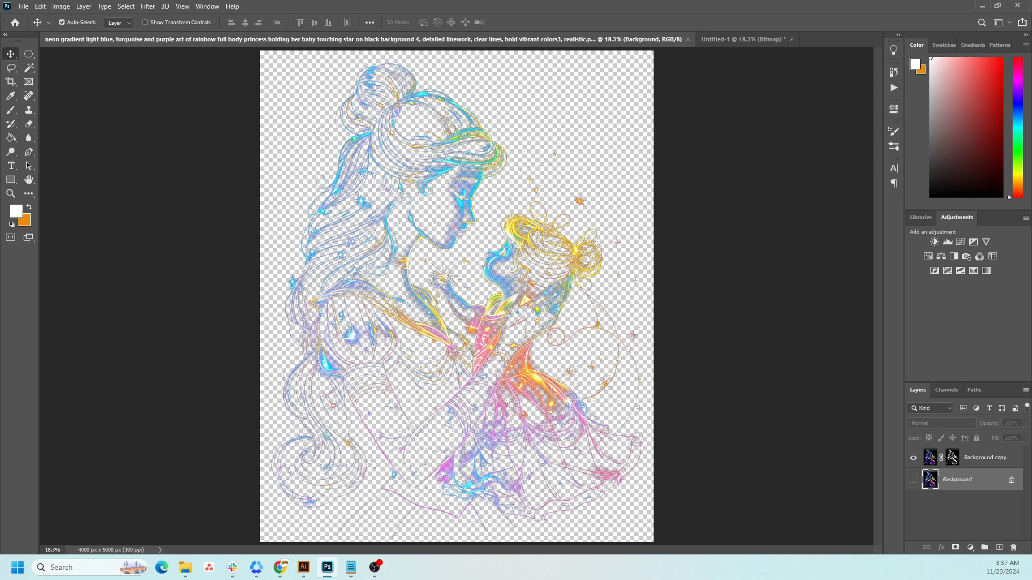